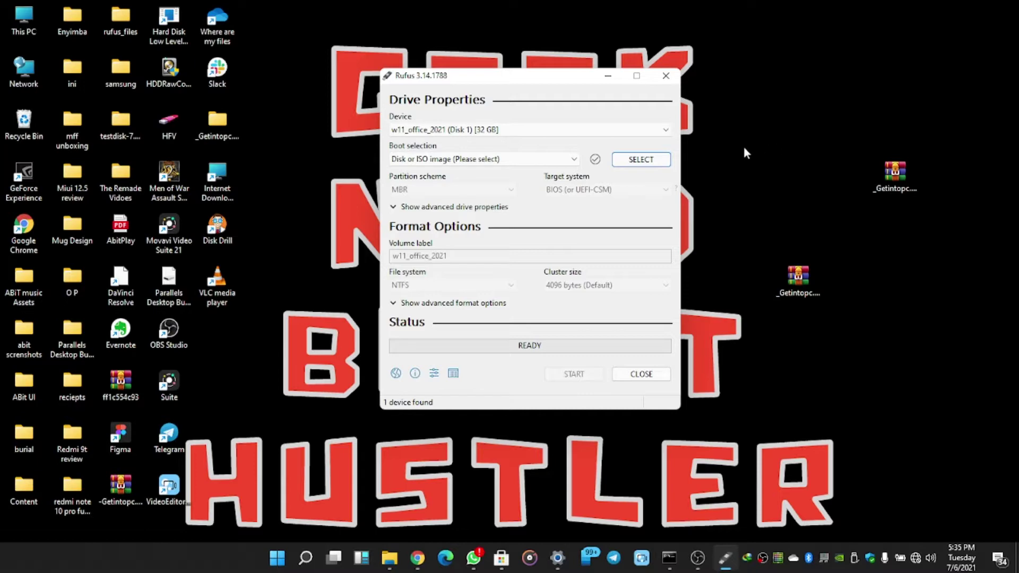
Load the _Getintopc.com_Windows_11_Dev_Build_21996.1_With_Office_2019 ISO from the desktop as the boot image for the w11_office_2021 drive
click(666, 132)
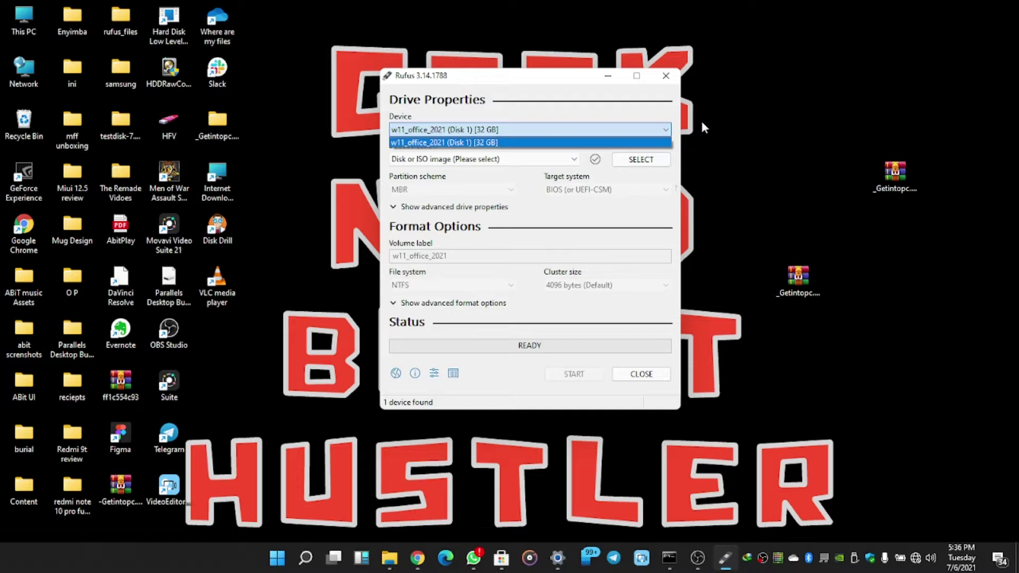
click(668, 127)
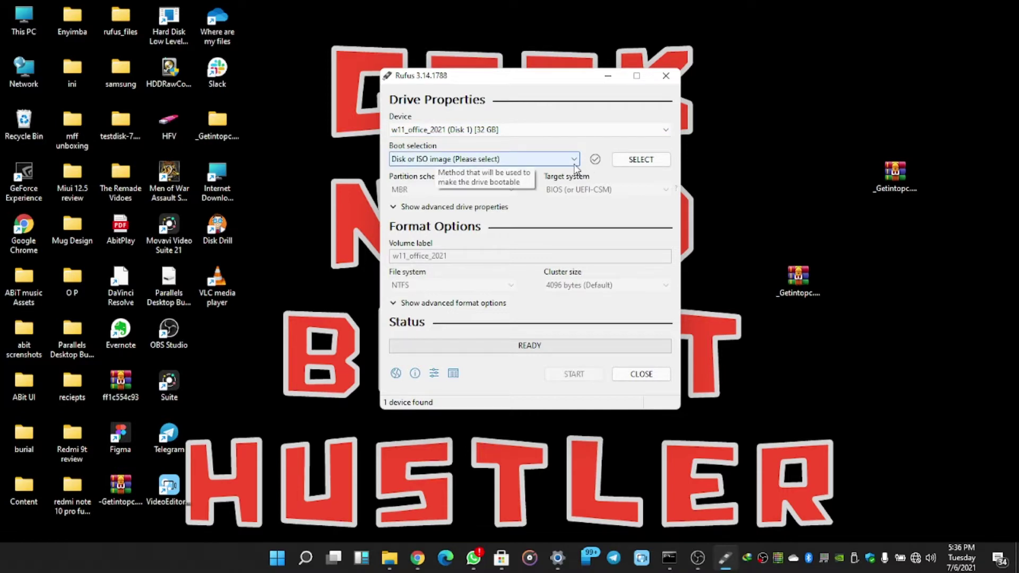
click(641, 159)
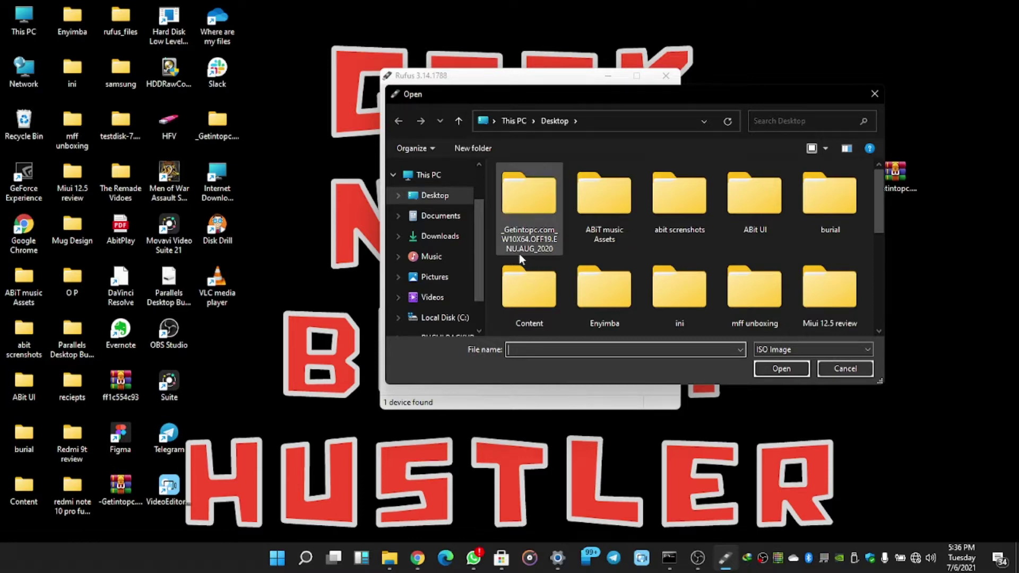
scroll(480, 237, down, 3)
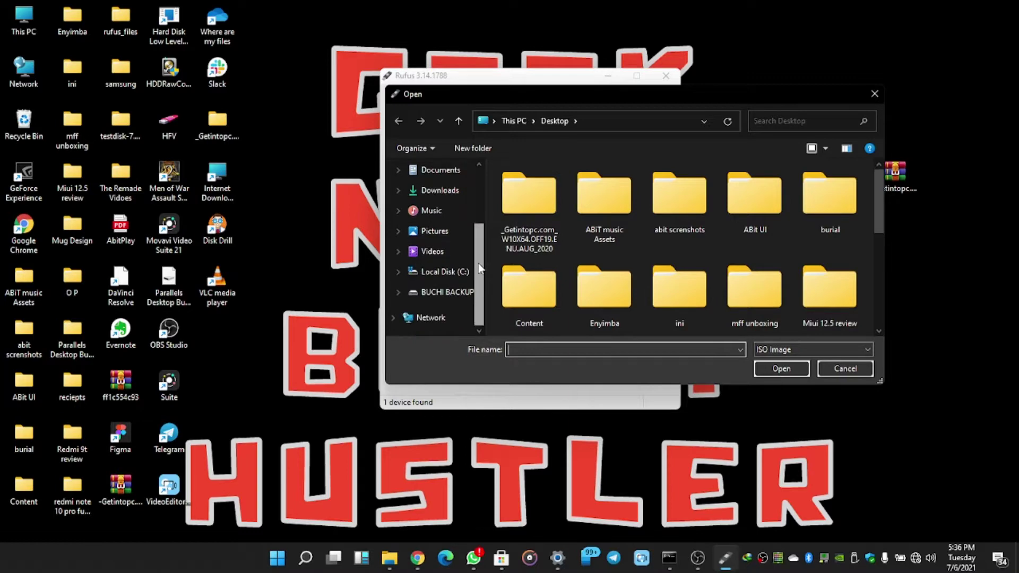
drag(882, 211, 879, 313)
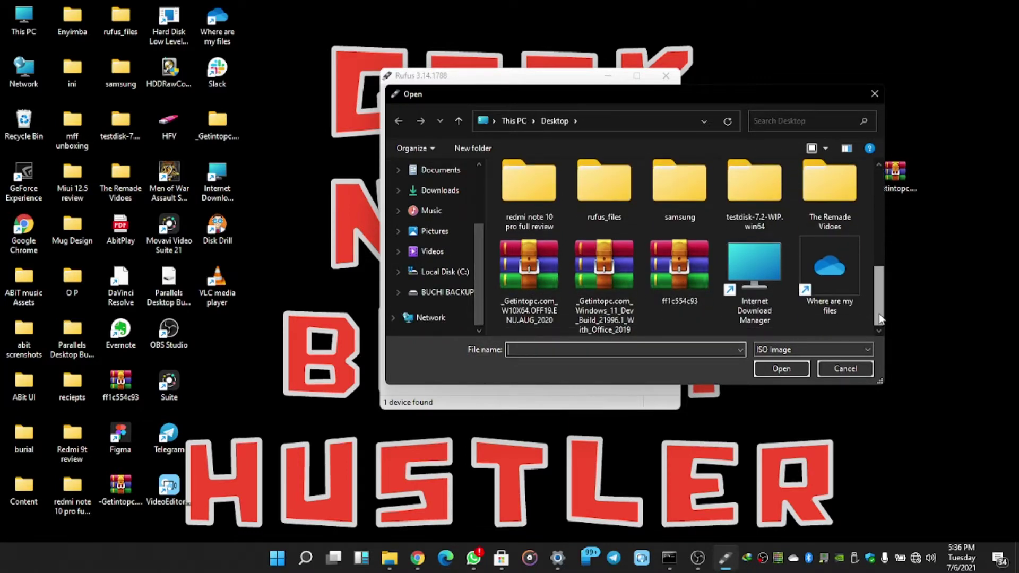
double_click(623, 316)
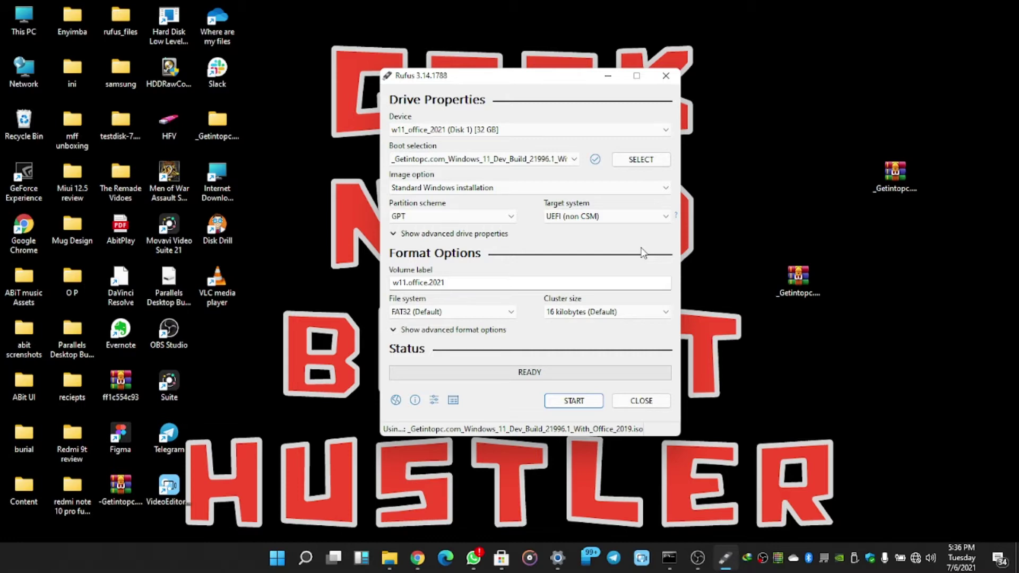
Set the partition scheme to GPT with UEFI (non CSM) as target system and start writing the bootable drive
click(496, 221)
click(492, 232)
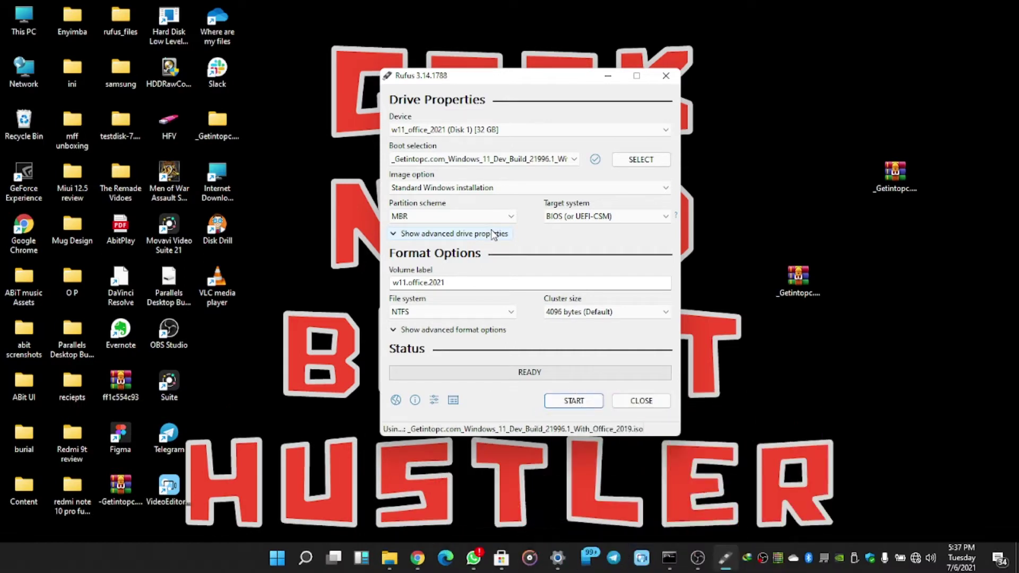
click(500, 218)
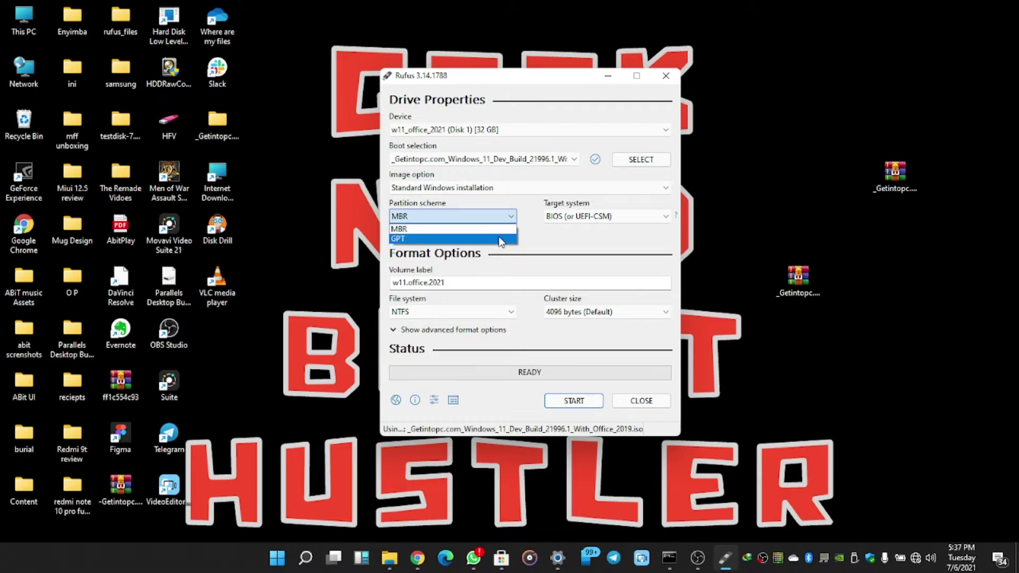
click(501, 240)
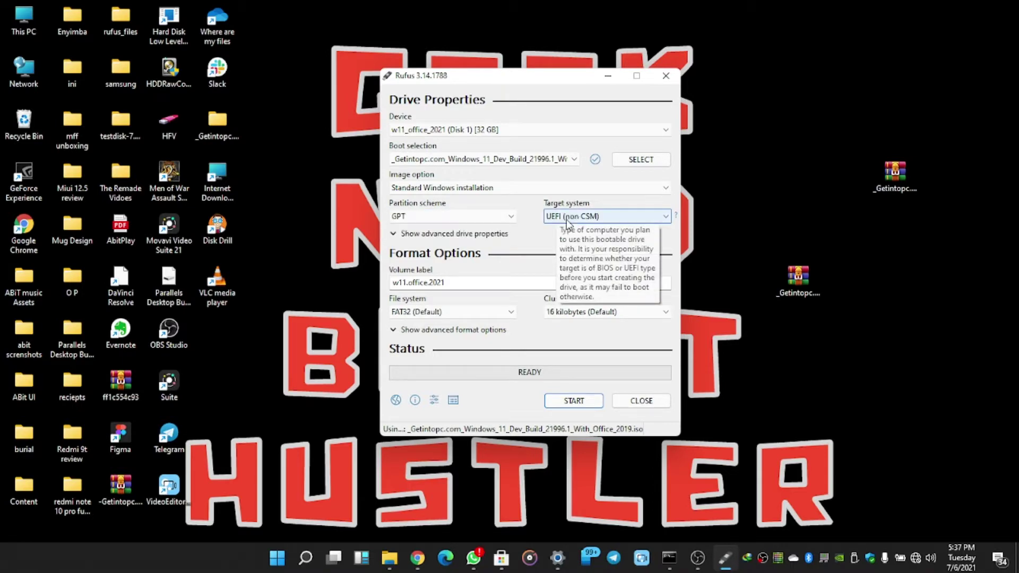
click(566, 220)
click(567, 219)
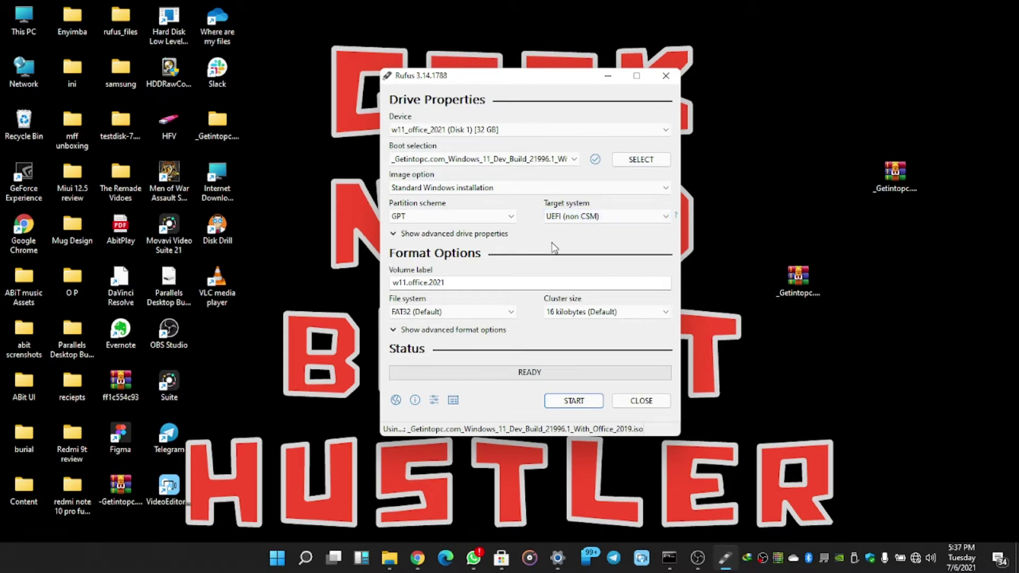
click(574, 400)
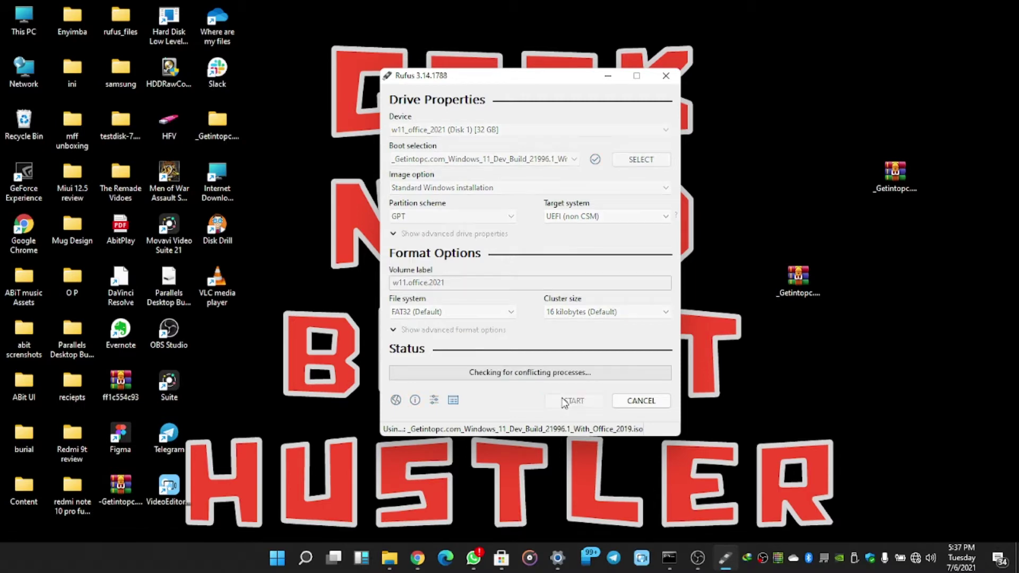
click(557, 328)
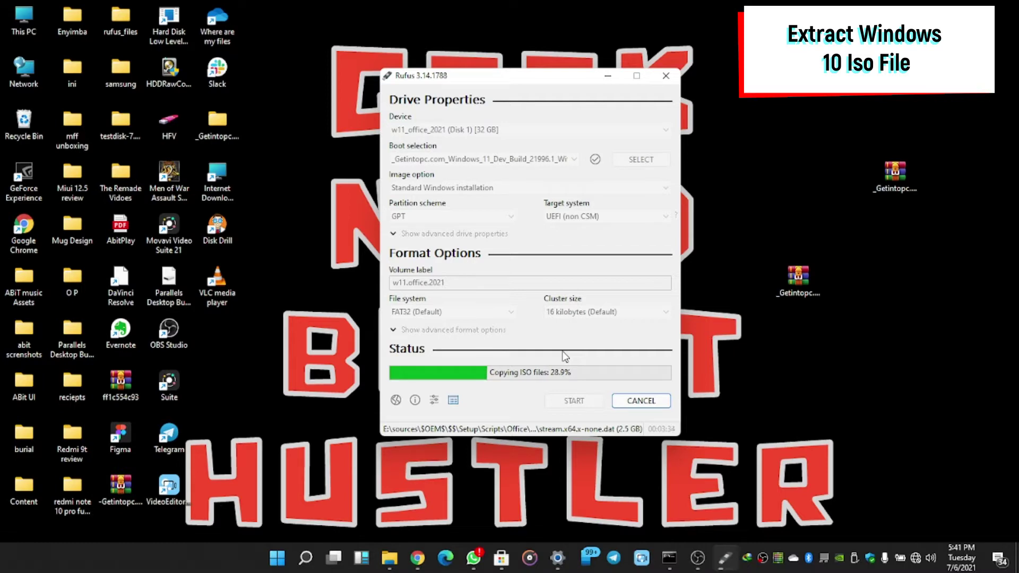
Extract the _Getintopc.com_W10X64.OFF19.ENU.AUG_2020 ISO into its own folder on the desktop, replacing all existing files
click(845, 305)
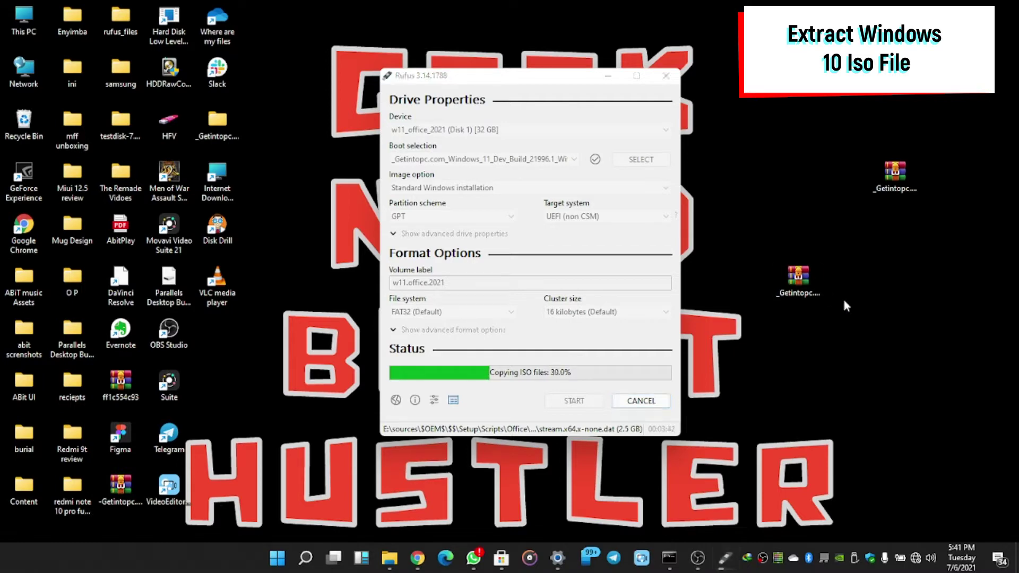
click(798, 277)
click(895, 177)
right_click(895, 178)
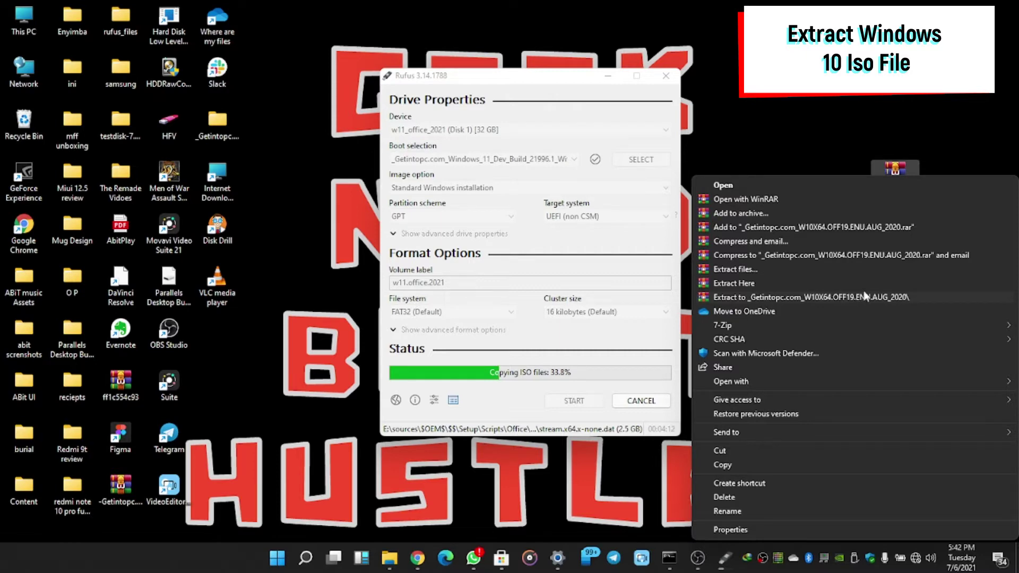
click(959, 124)
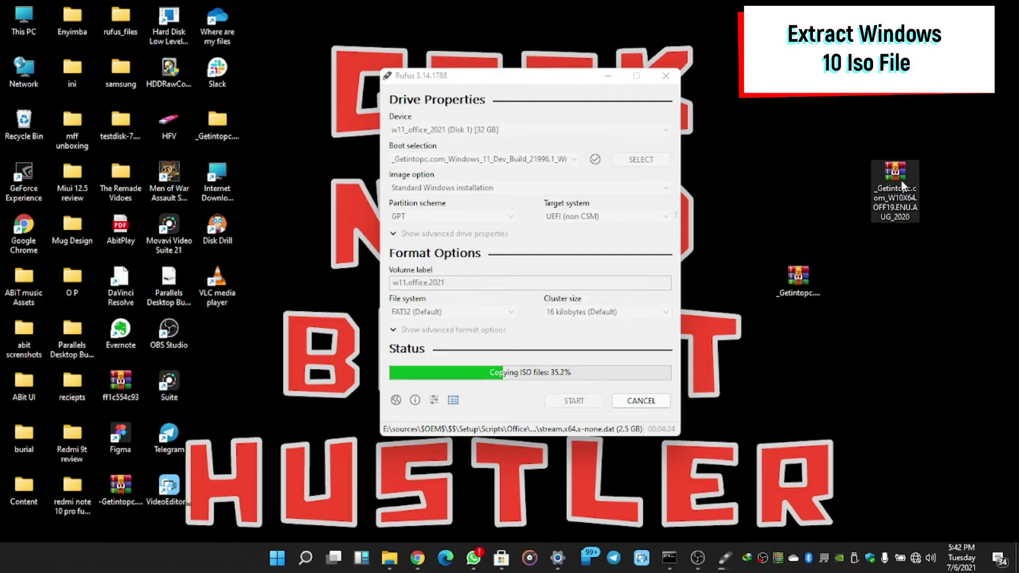
right_click(902, 185)
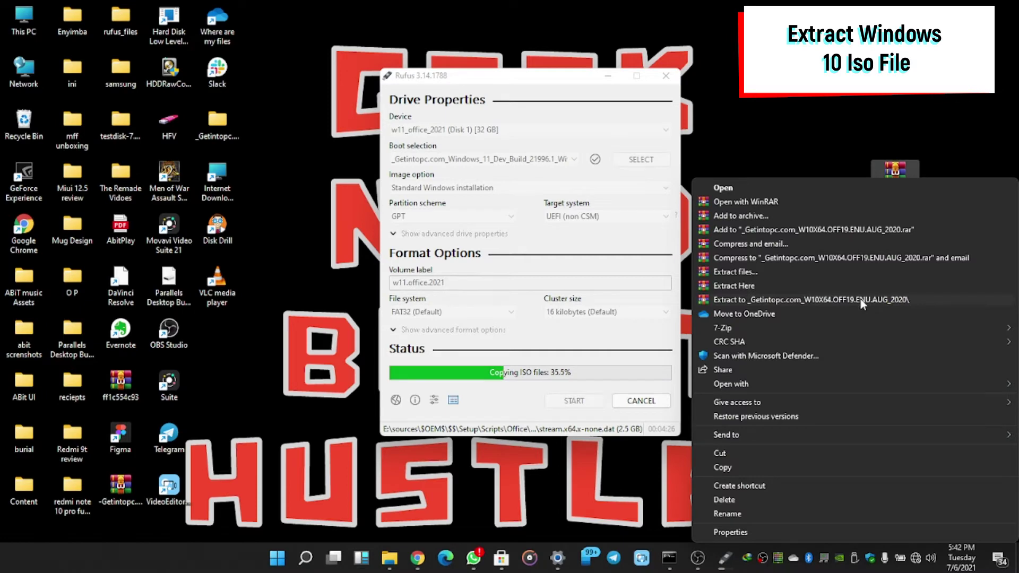
click(860, 301)
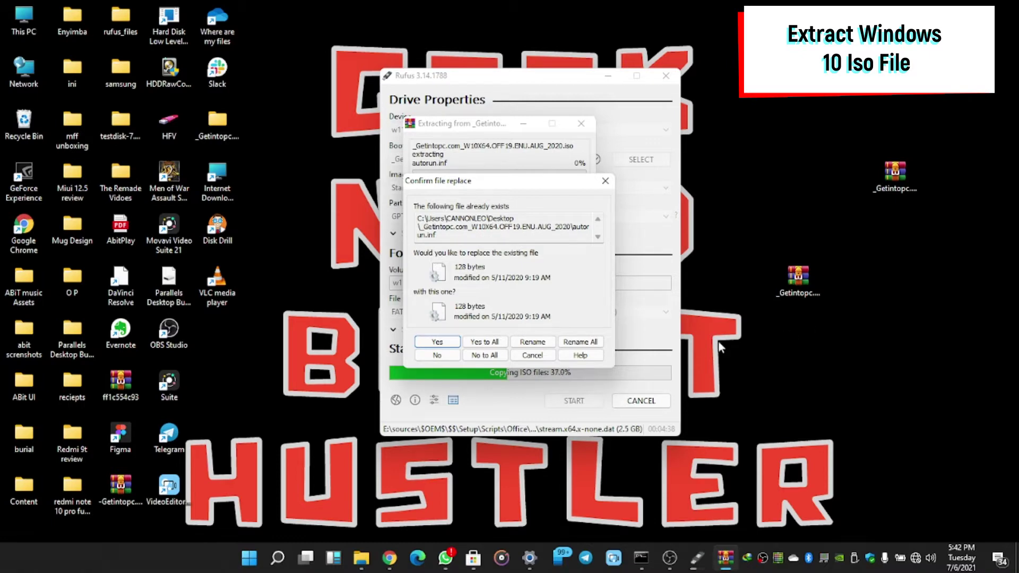
click(504, 342)
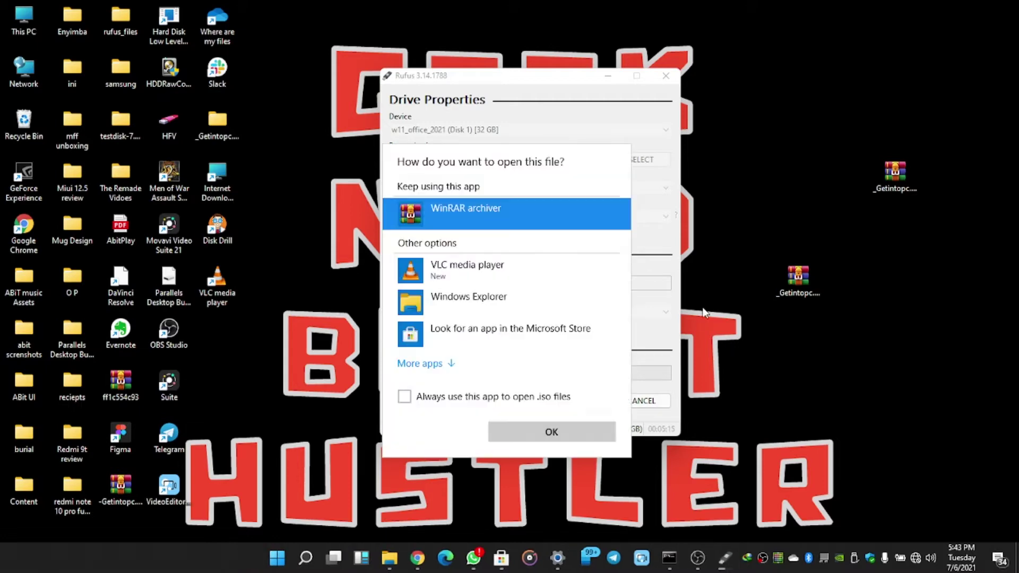
Open the Windows 10 ISO with WinRAR archiver and extract only its sources folder to an empty spot on the desktop
click(540, 440)
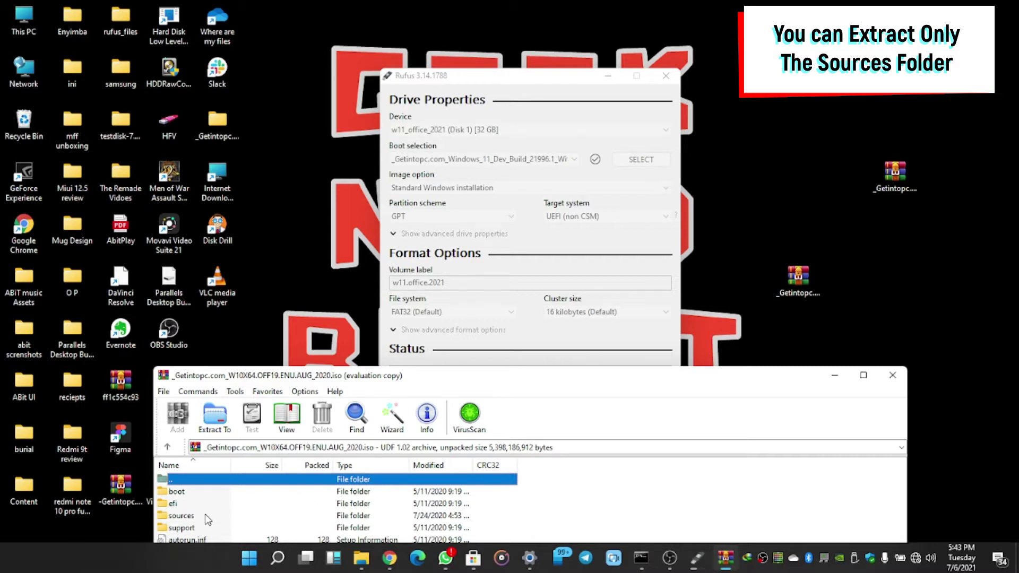
drag(464, 385, 493, 212)
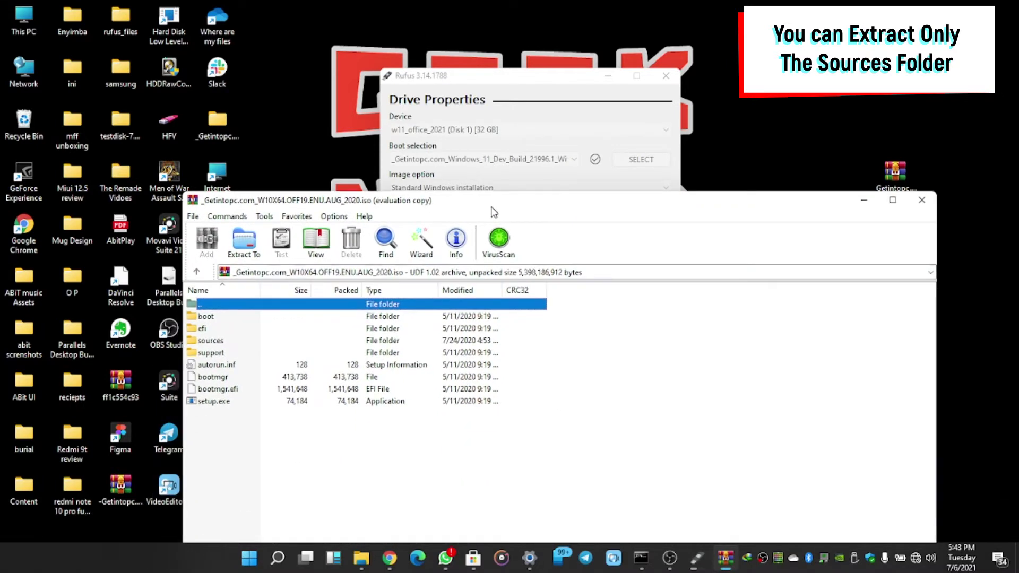
click(222, 342)
drag(222, 342, 293, 142)
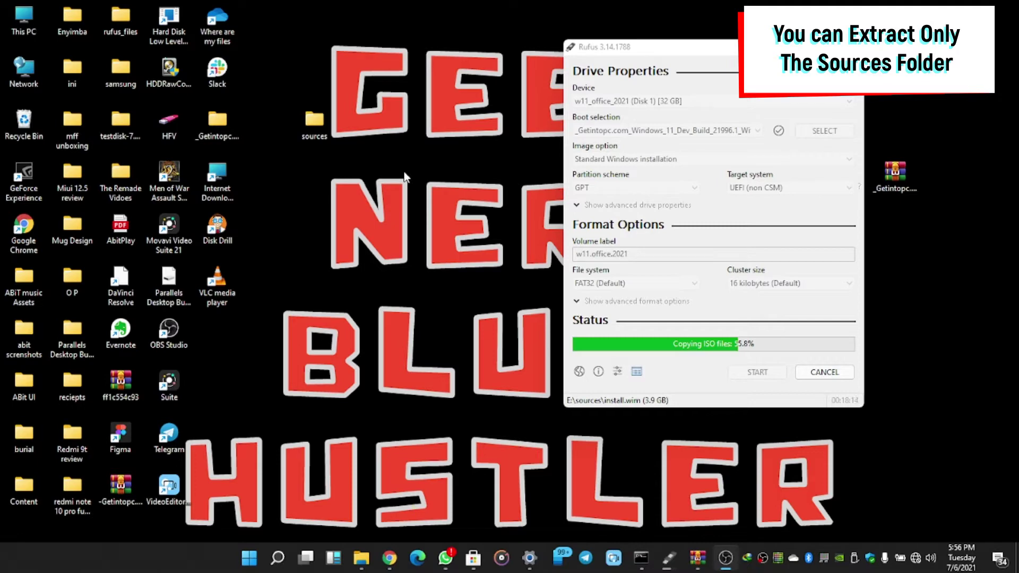
drag(318, 123, 375, 170)
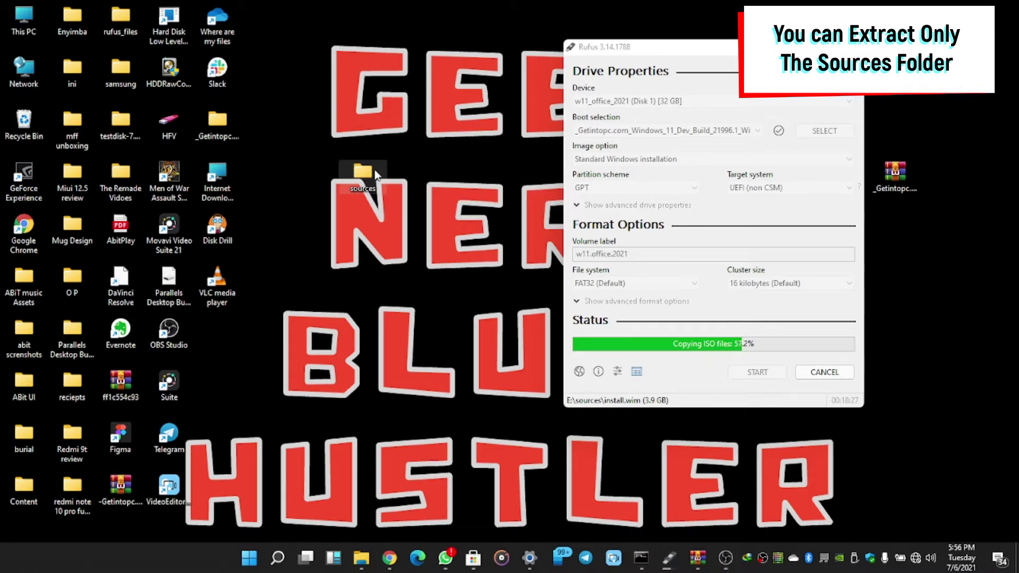
Delete install.esd from the extracted sources folder on the desktop
double_click(375, 175)
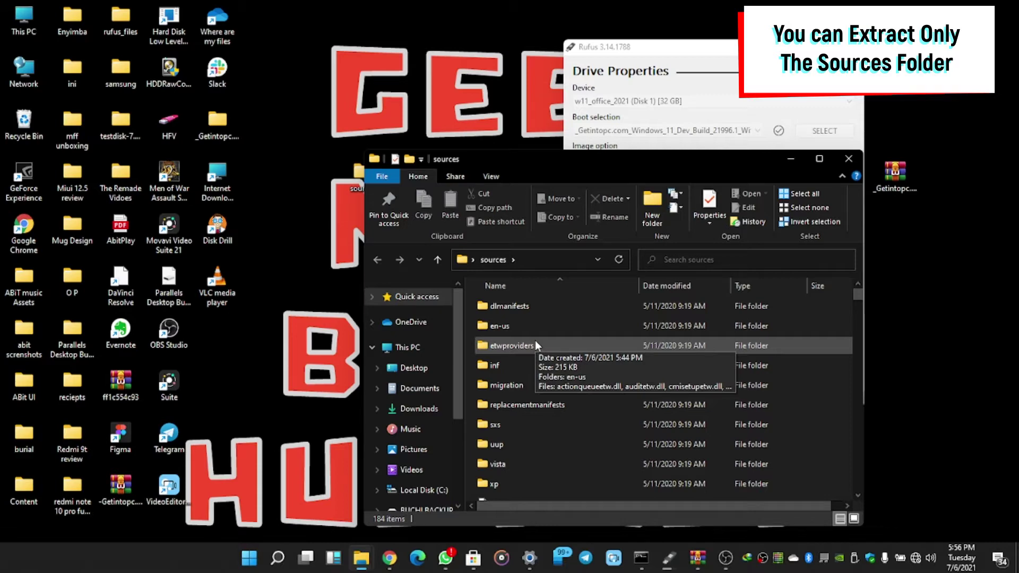
click(794, 158)
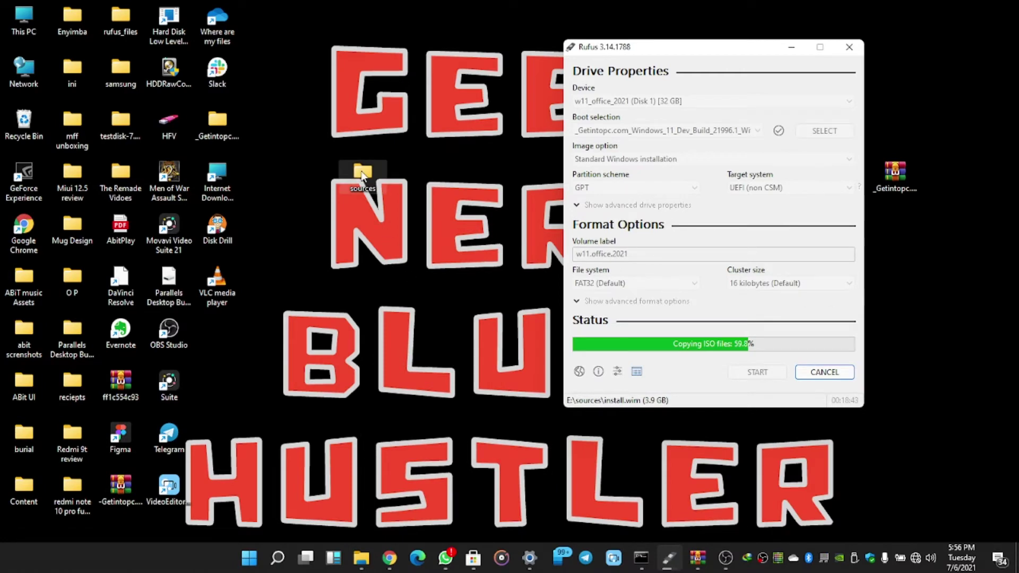
double_click(362, 175)
key(i)
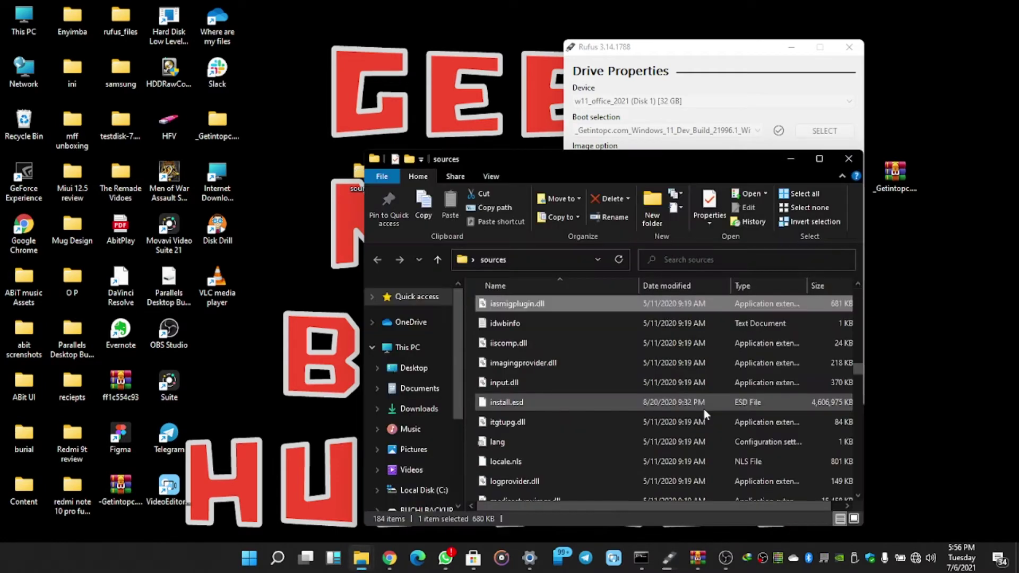
click(598, 404)
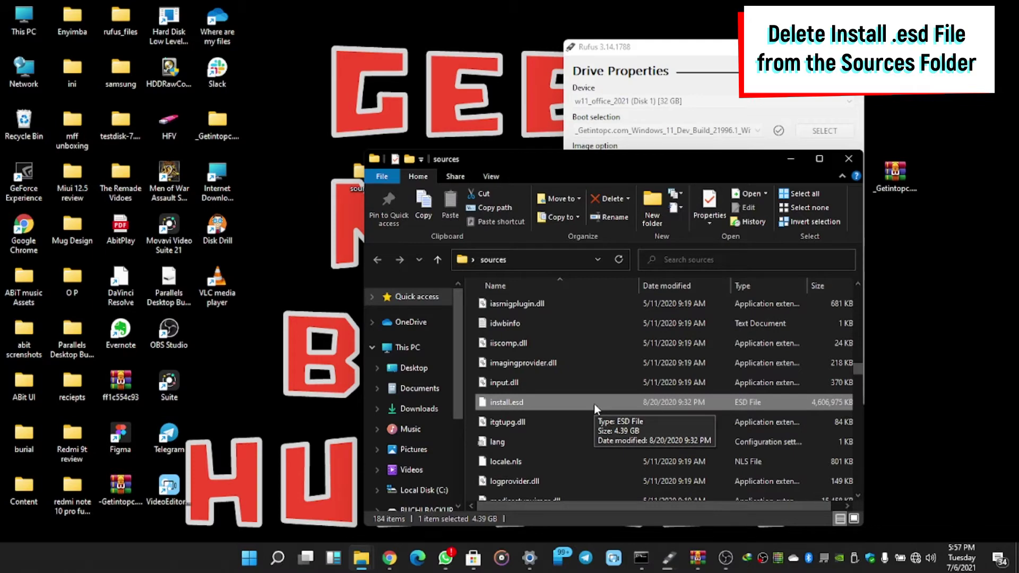
key(Delete)
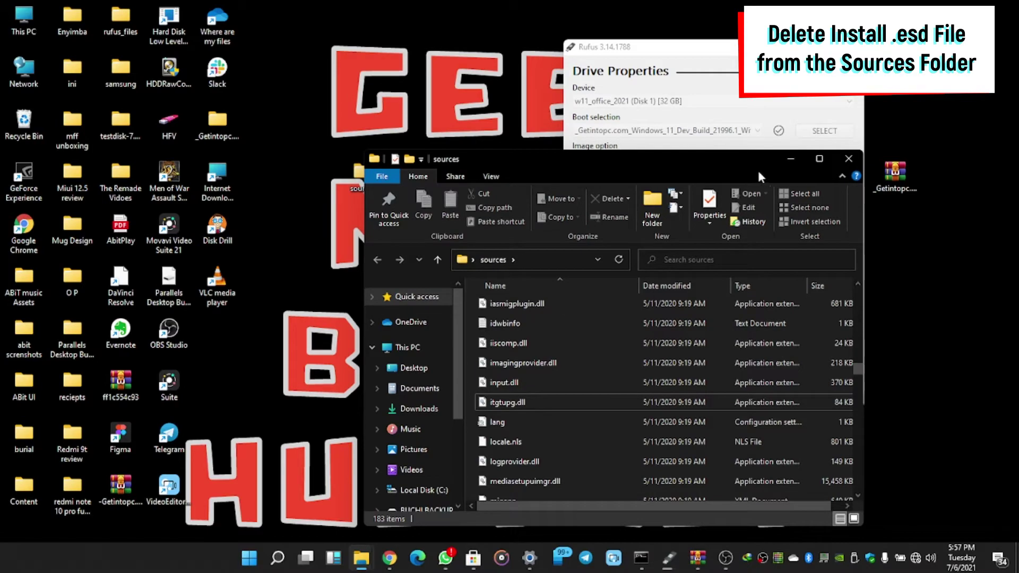
Close Rufus once the drive is written, and close the sources folder window
drag(752, 168, 435, 80)
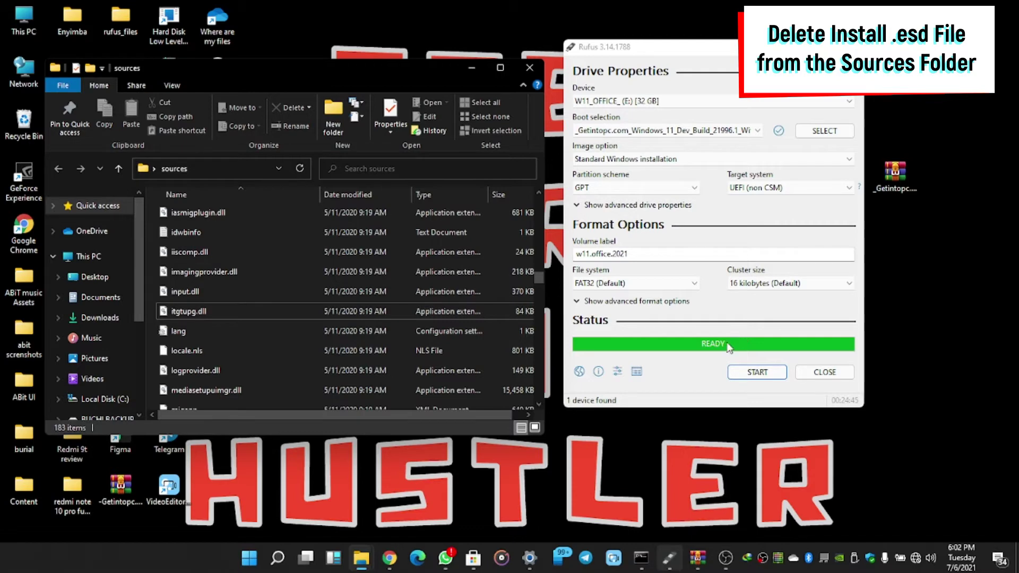
click(807, 373)
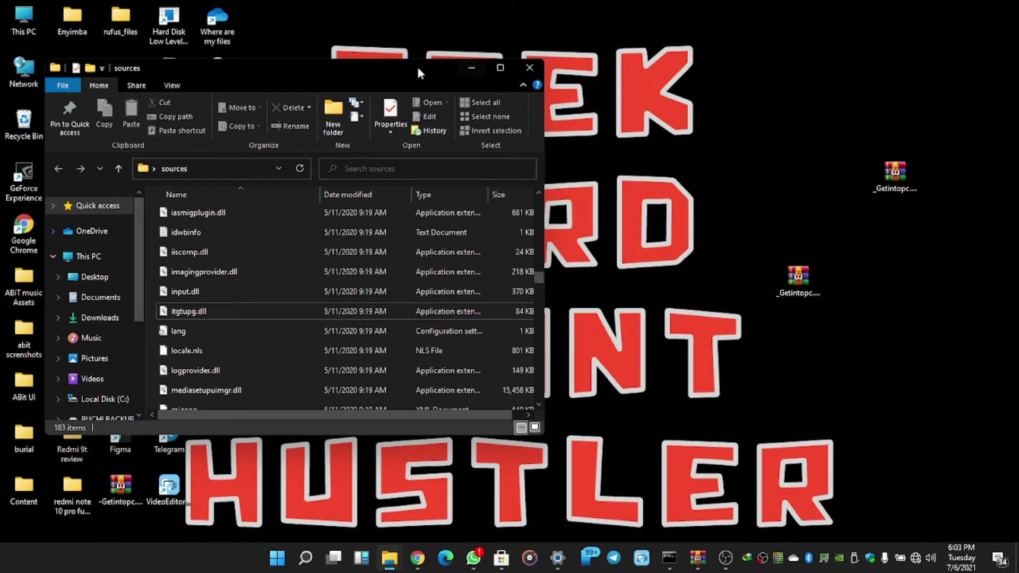
click(526, 68)
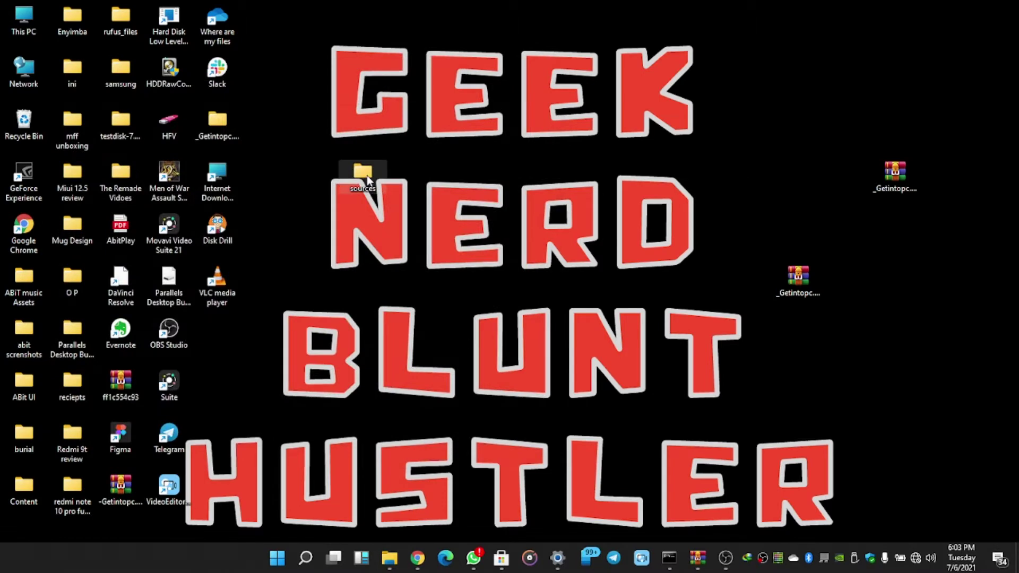
Open the W11_OFFICE_ (E:) drive from This PC in a maximized window
double_click(20, 20)
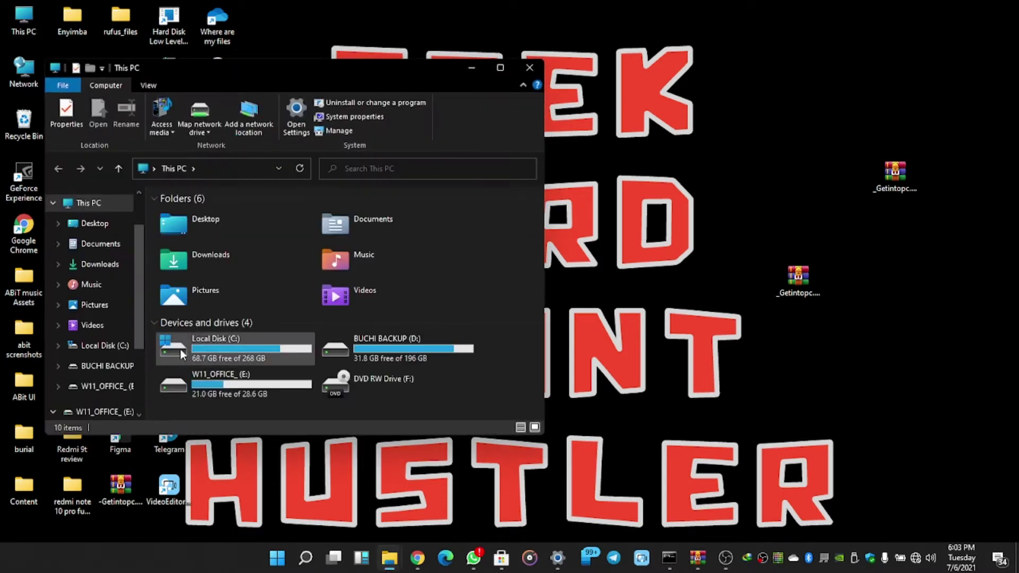
scroll(141, 334, down, 3)
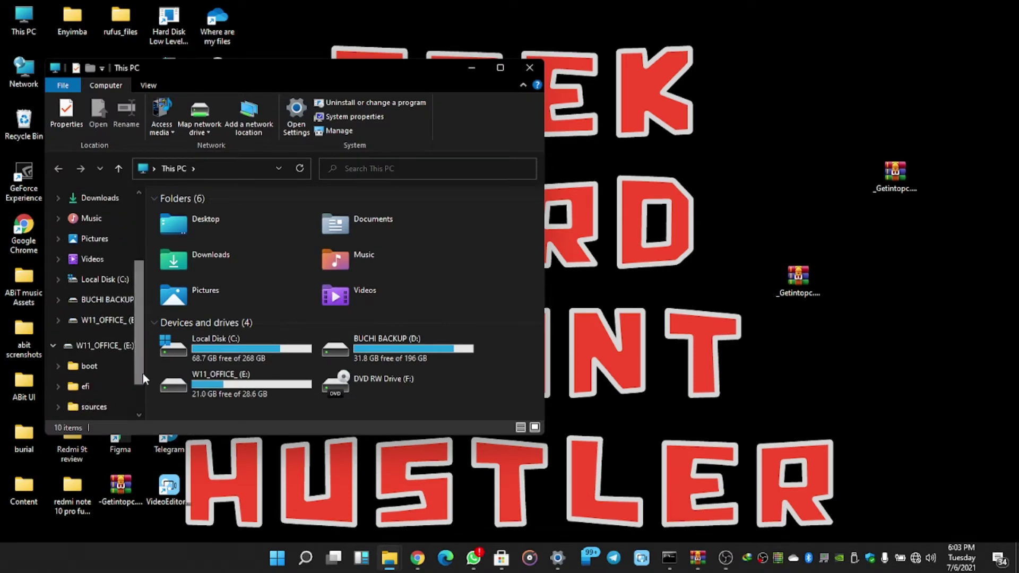
click(501, 67)
click(550, 254)
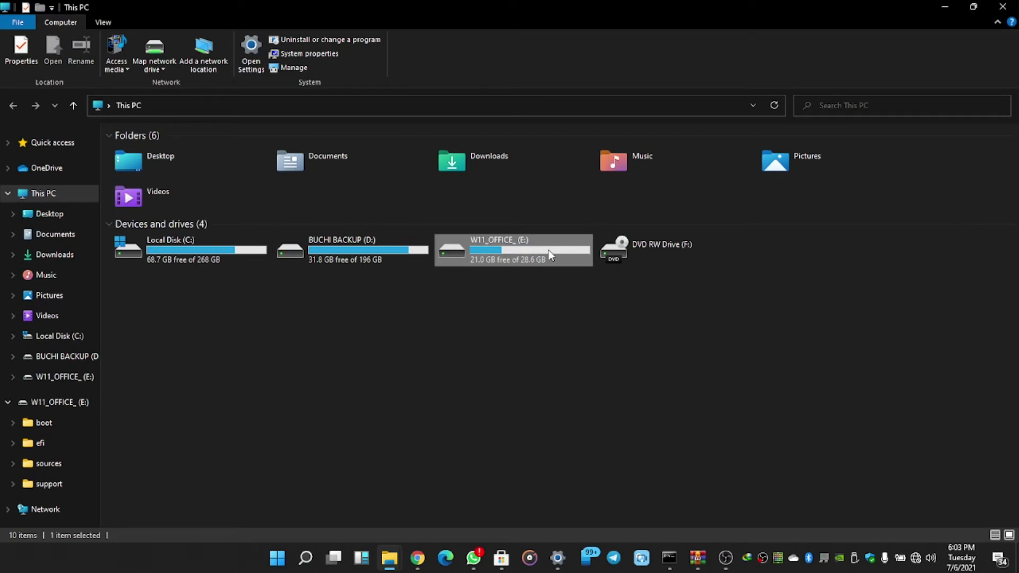
double_click(549, 252)
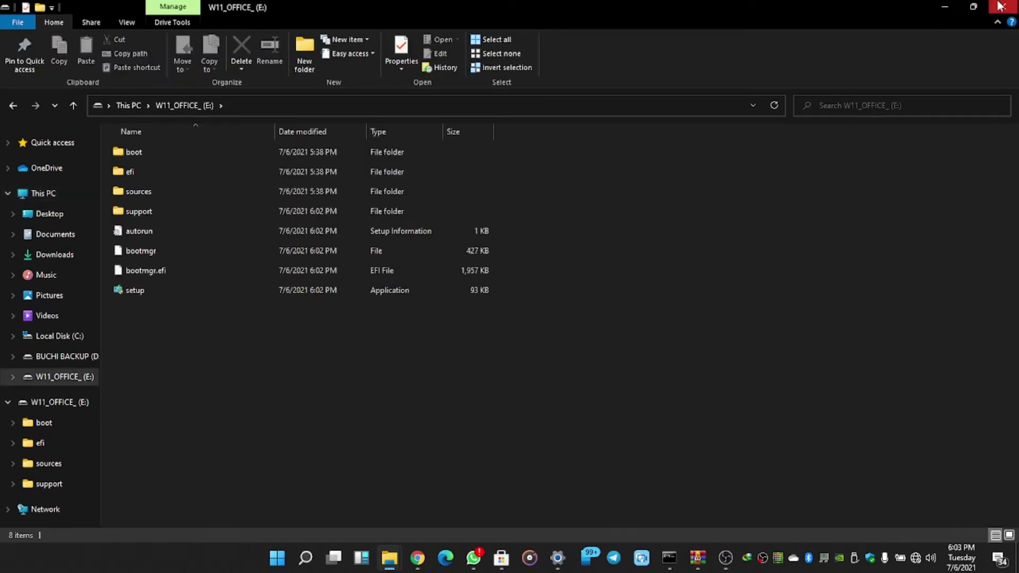
Restore the W11_OFFICE_ (E:) window to a smaller size and arrange it side by side with the opened desktop sources folder
click(972, 6)
drag(378, 64, 865, 84)
click(354, 176)
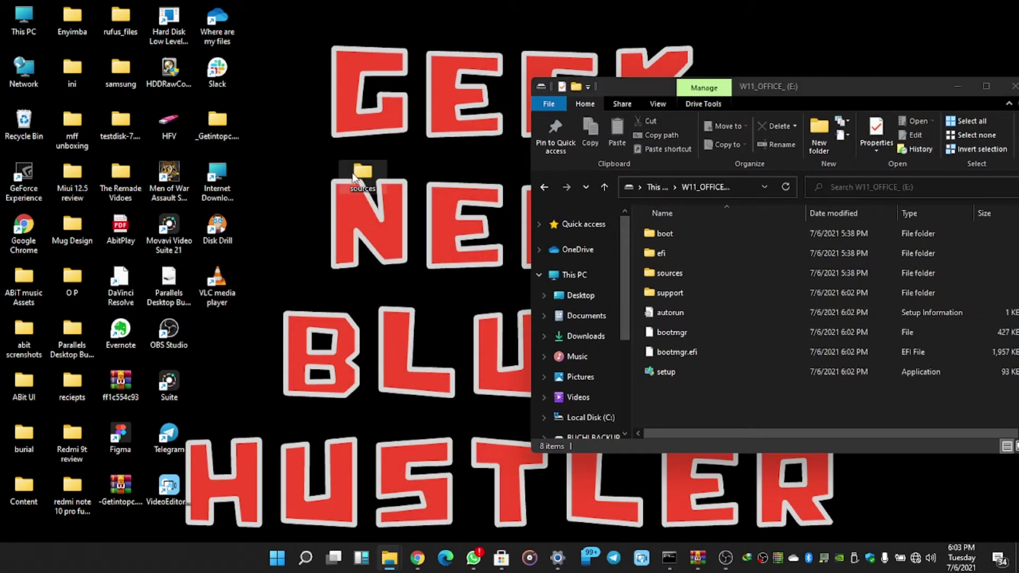
double_click(355, 176)
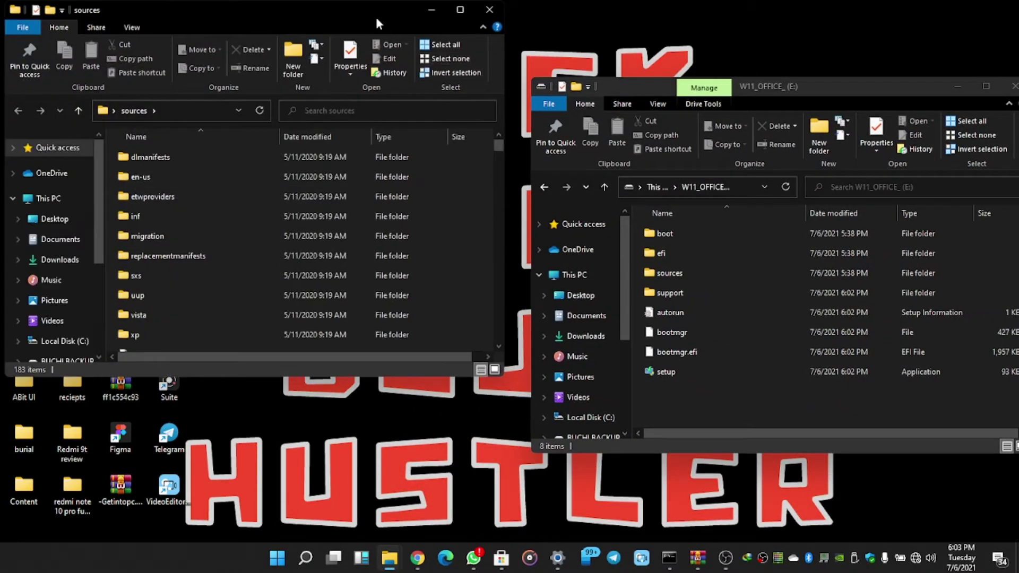
drag(372, 8, 384, 83)
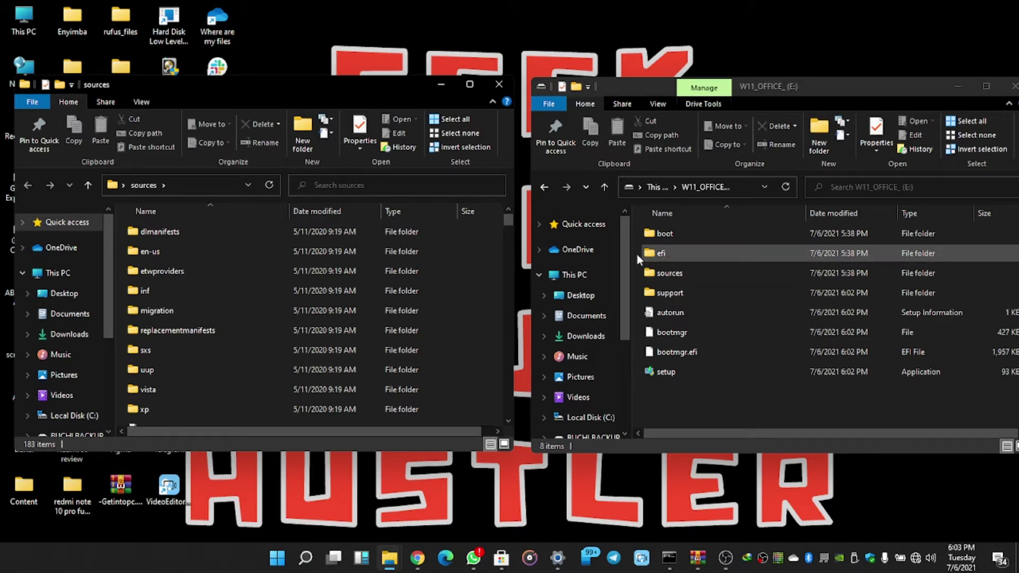
Minimize the sources window and copy the desktop sources folder into the root of W11_OFFICE_ (E:), overwriting the existing files
click(442, 85)
right_click(361, 181)
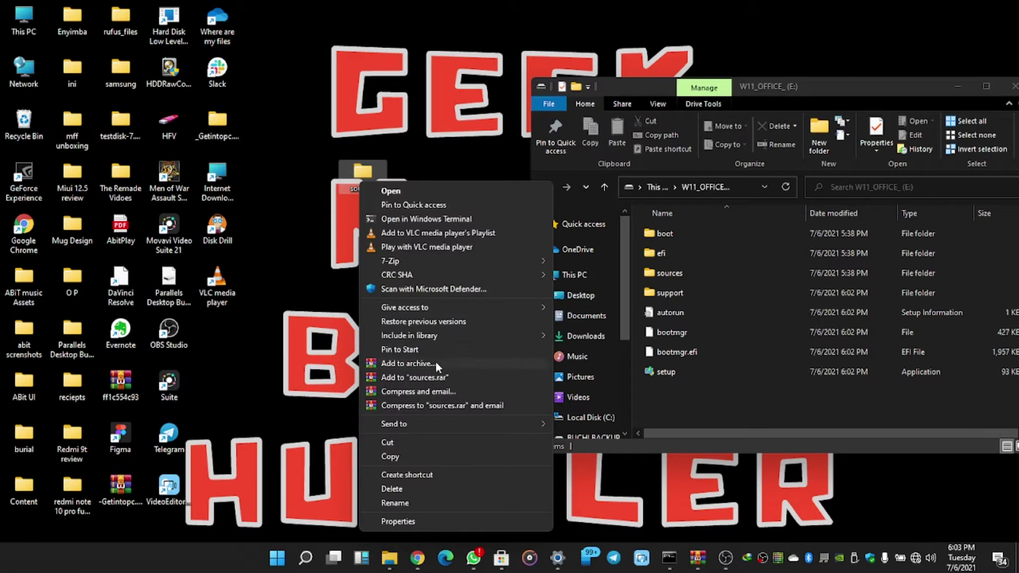
click(414, 456)
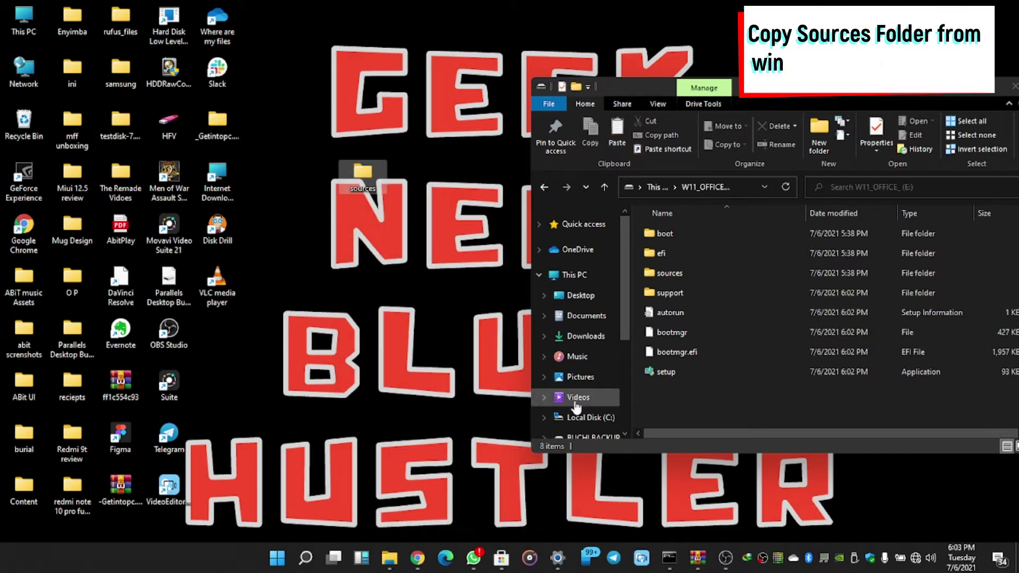
right_click(763, 399)
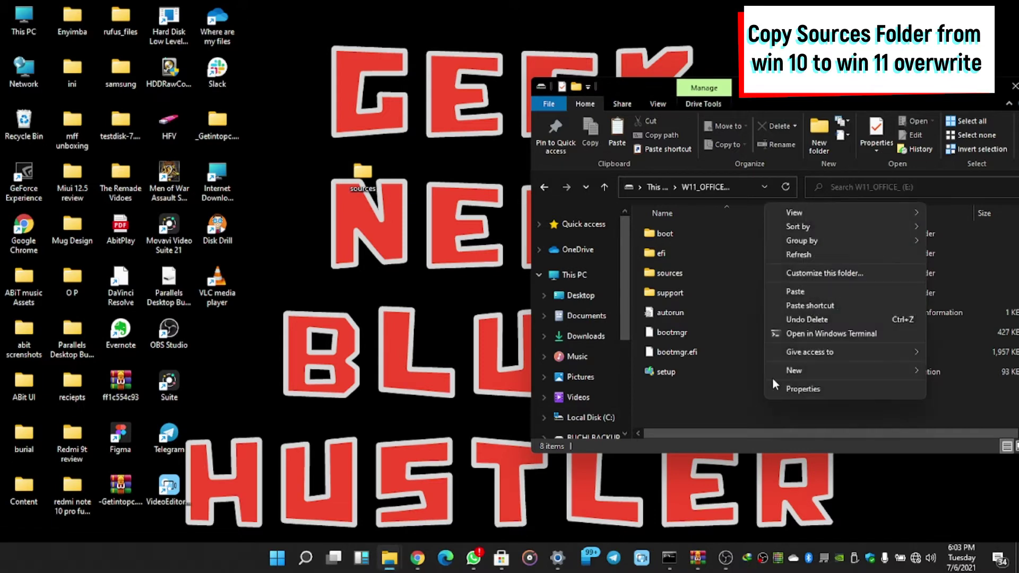
click(813, 289)
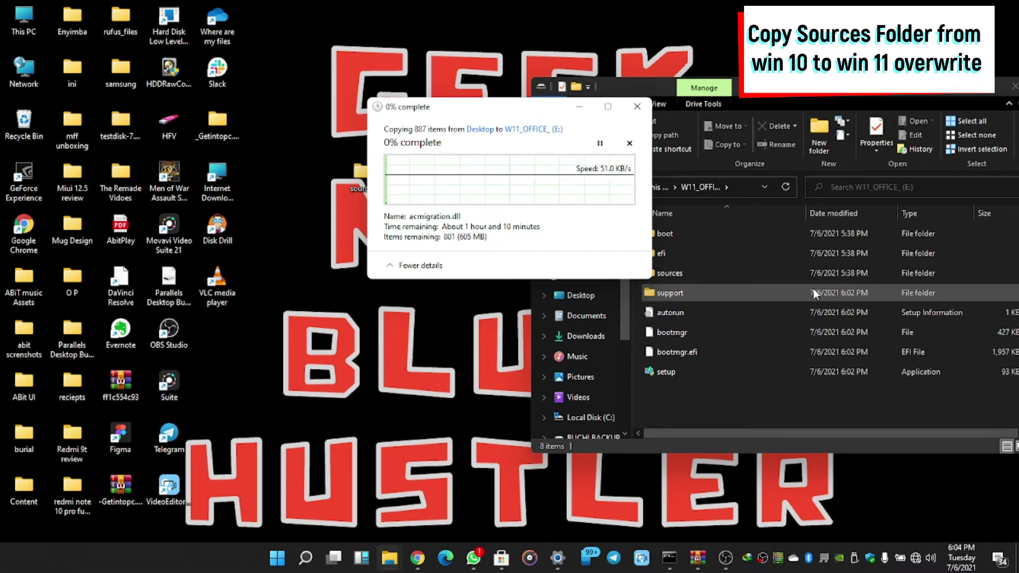
click(591, 180)
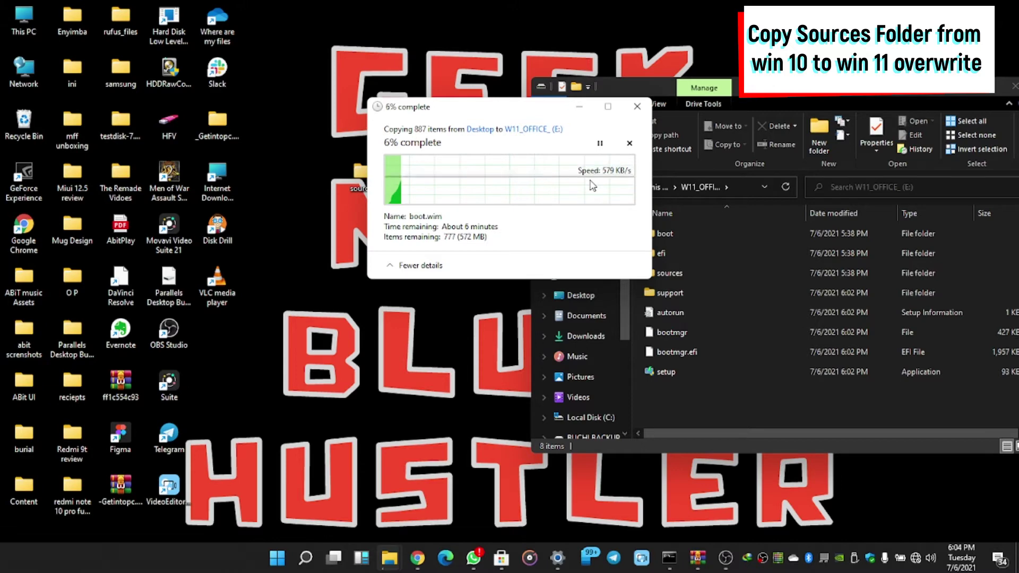